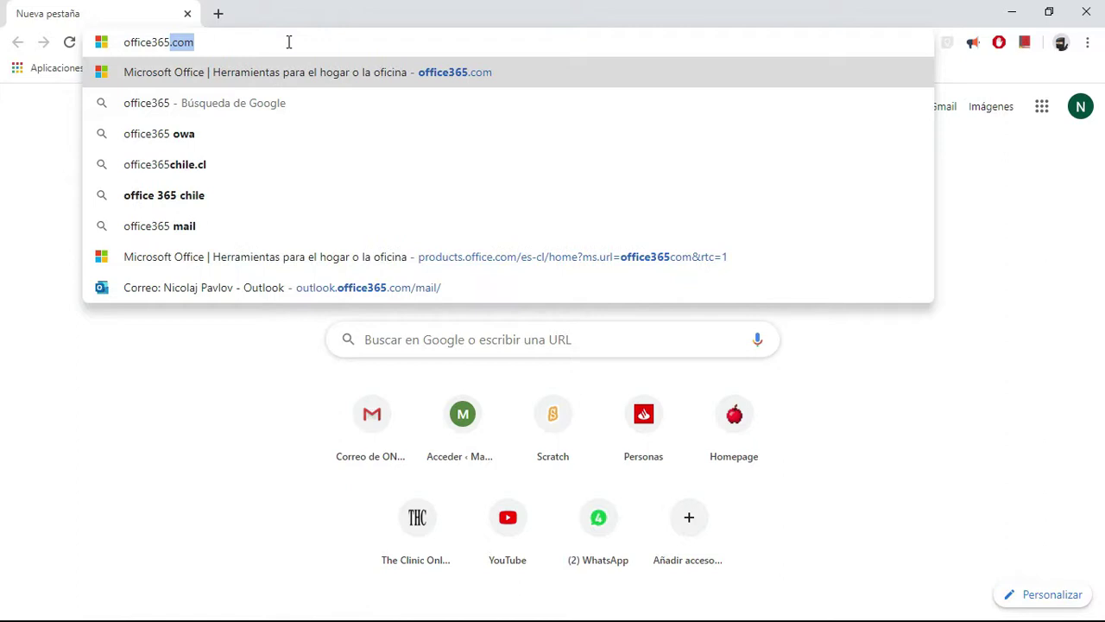
# - Sign in to office365.com with the account e-mail and launch the Class Notebook app
pyautogui.press('Return')
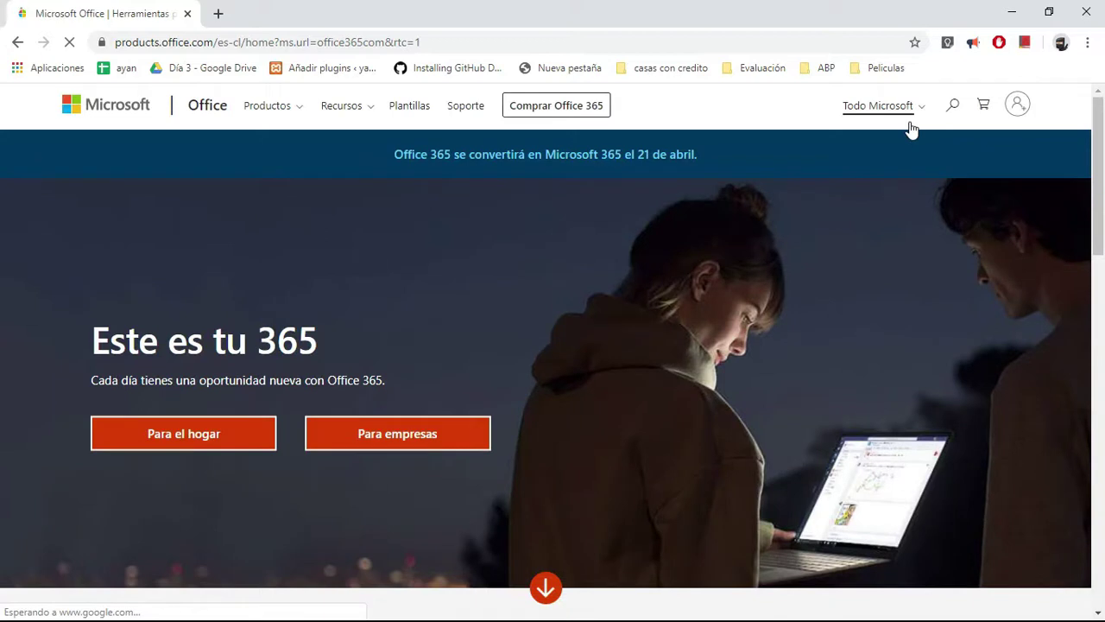
pyautogui.click(1018, 107)
pyautogui.press('Return')
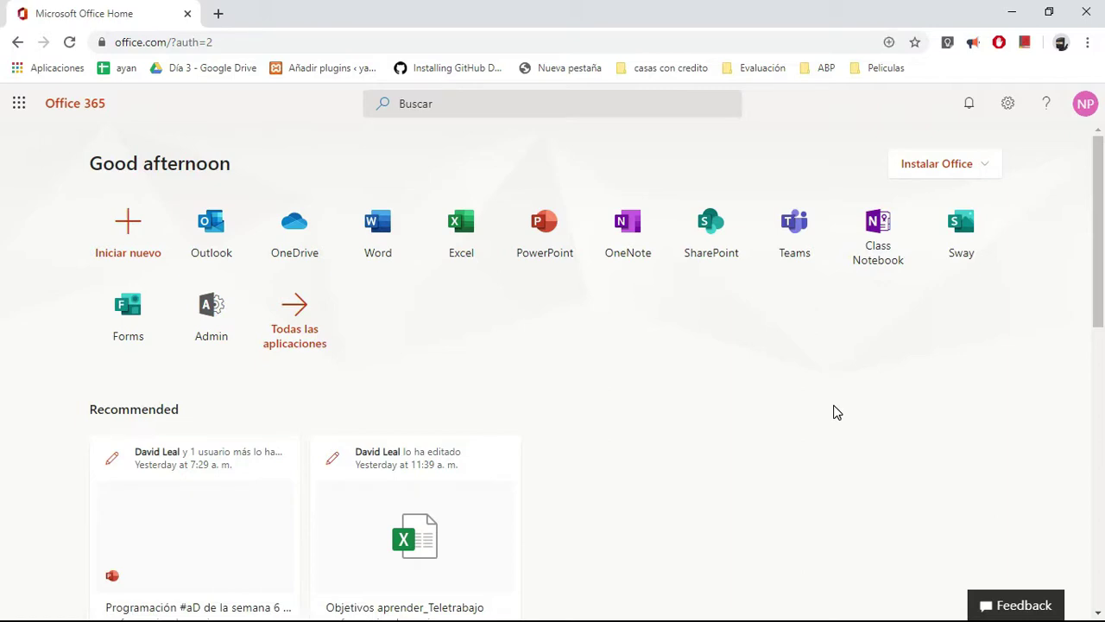
pyautogui.click(876, 242)
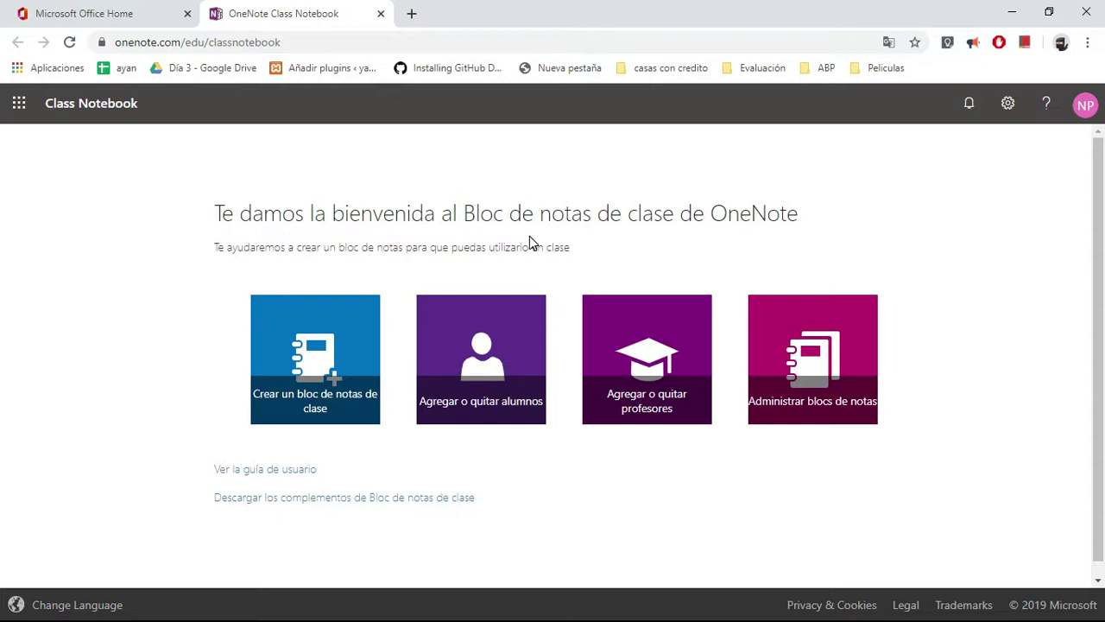
# - Start a new class notebook from the Class Notebook welcome page
pyautogui.click(313, 358)
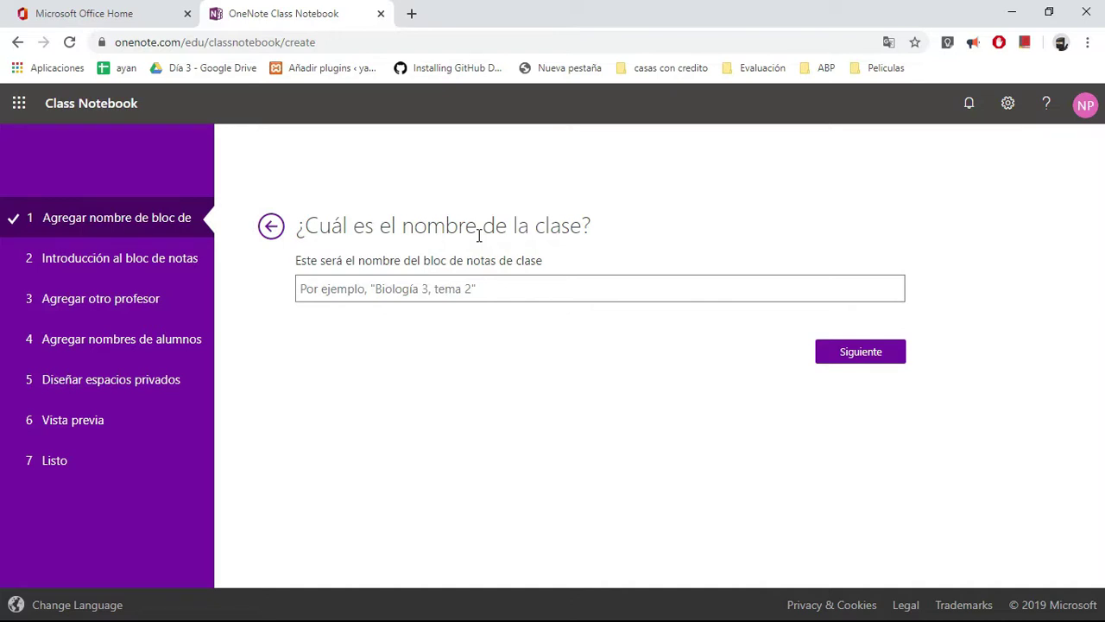
# - Enter 'aDistancia' as the class notebook name
pyautogui.click(447, 289)
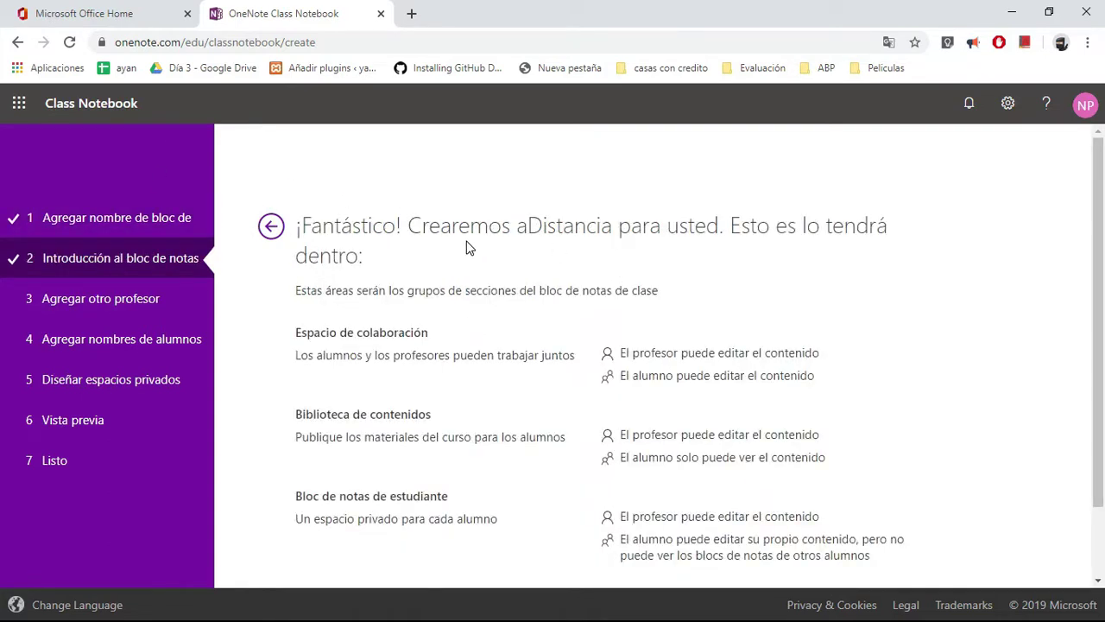
pyautogui.scroll(-2, 499, 302)
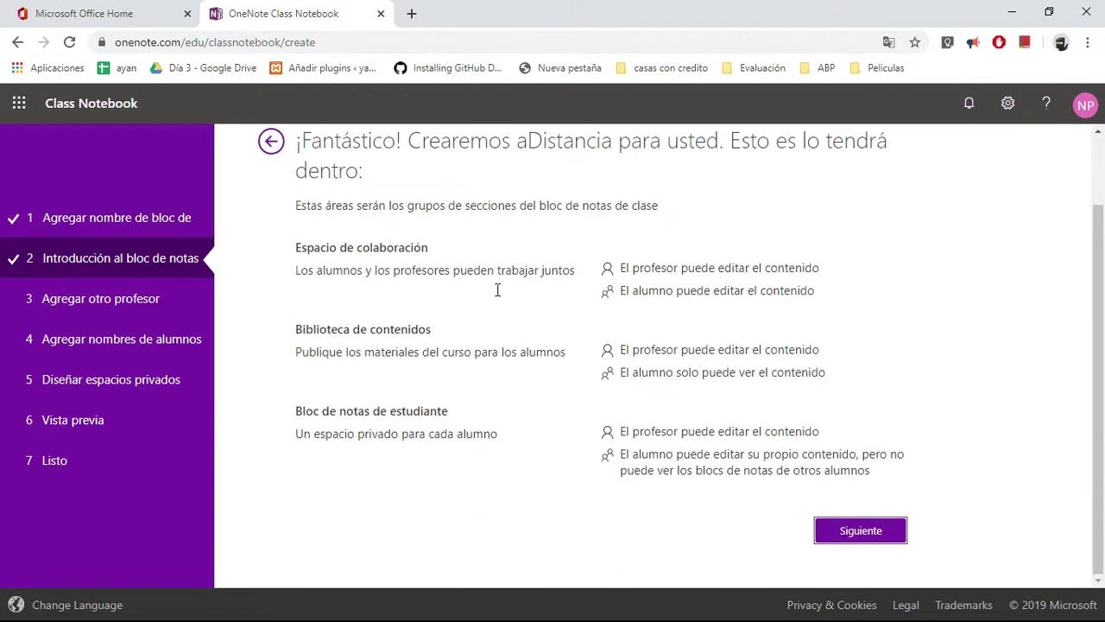
pyautogui.scroll(2, 497, 290)
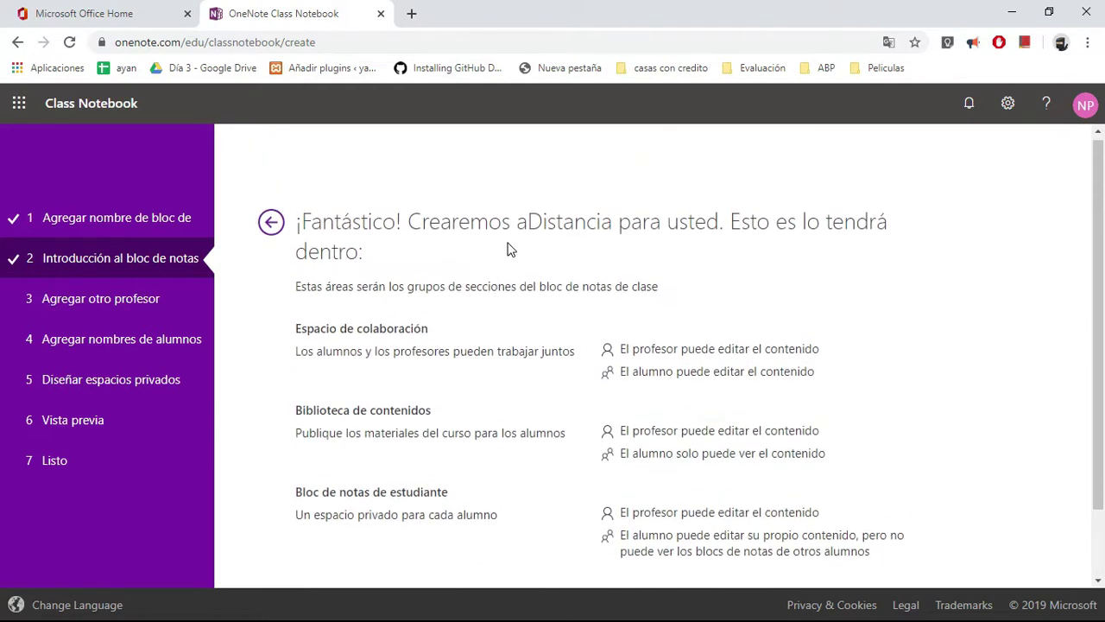
pyautogui.scroll(-2, 510, 250)
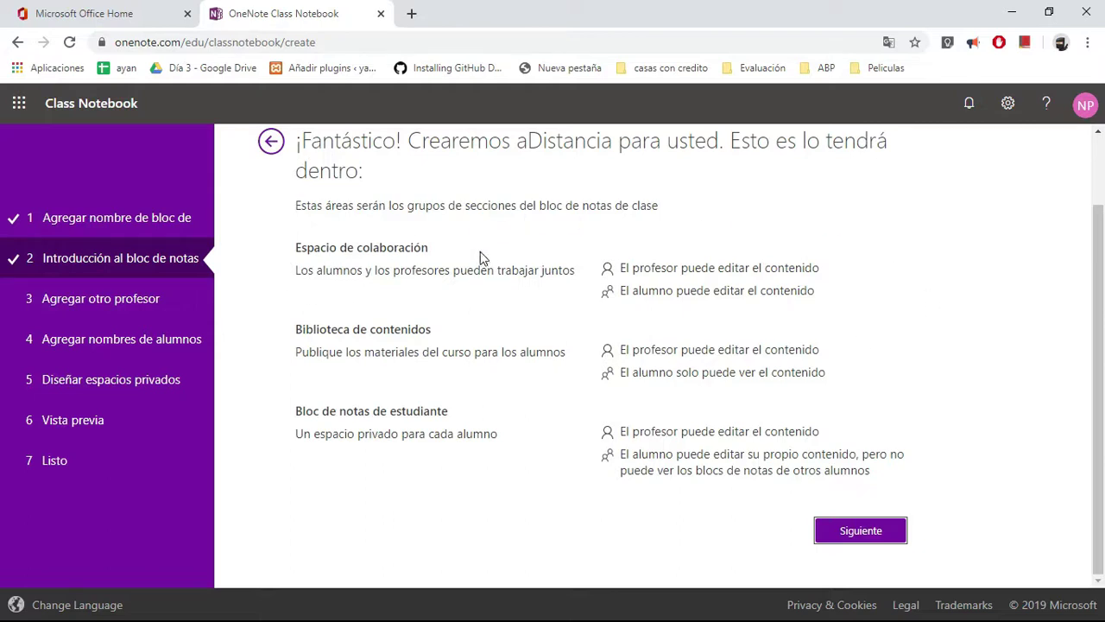
# - Review the Espacio de colaboración permissions overview and proceed to the next step
pyautogui.moveTo(297, 247); pyautogui.dragTo(428, 247)
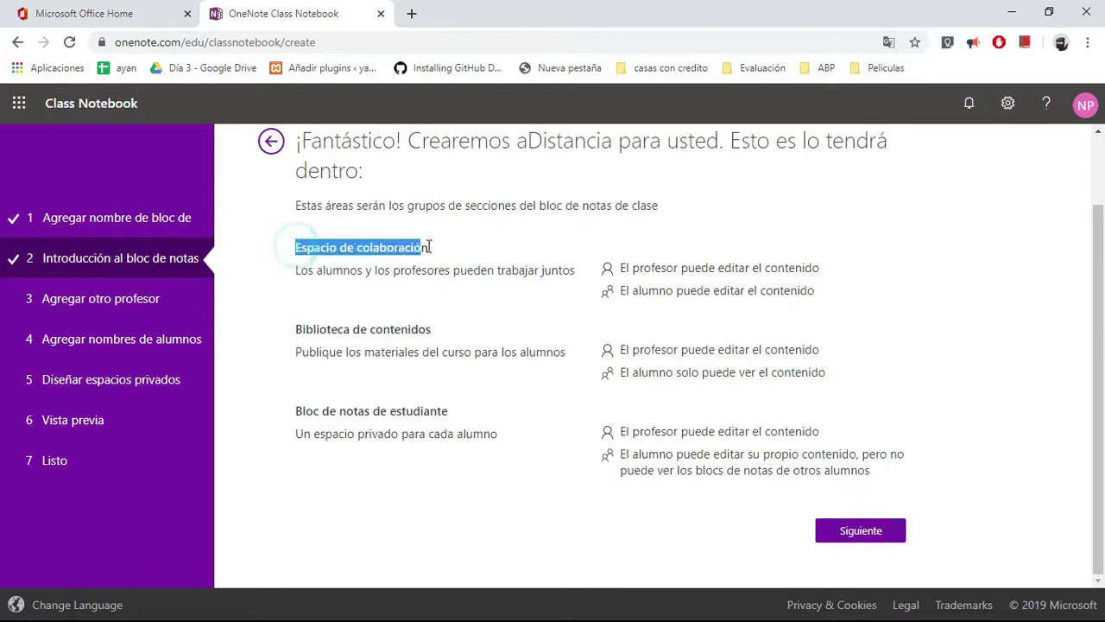
pyautogui.click(471, 250)
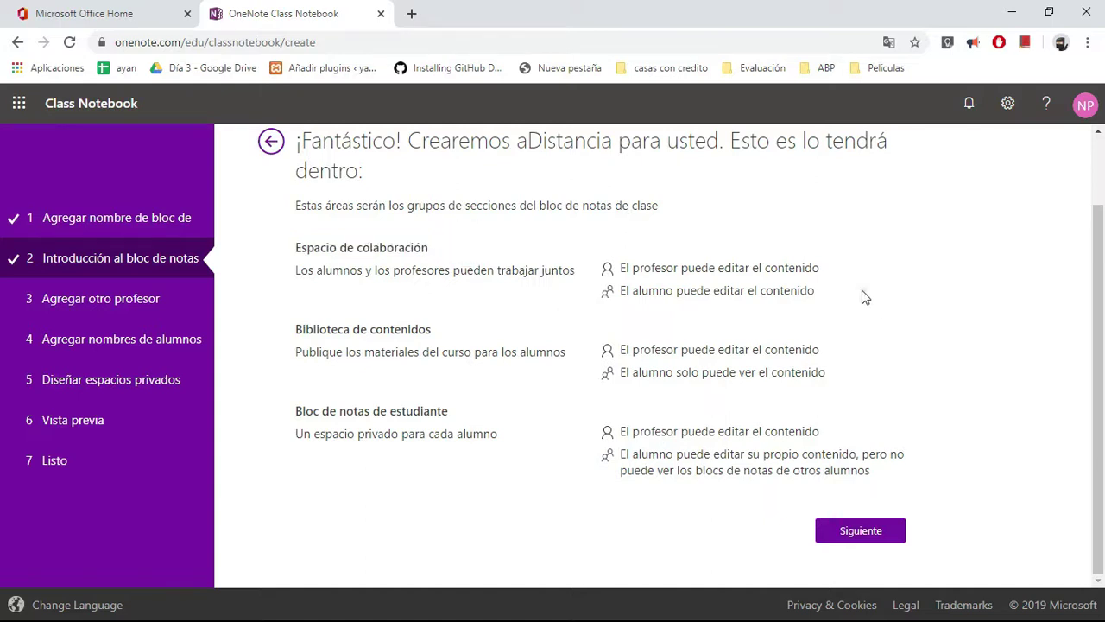
pyautogui.moveTo(815, 292); pyautogui.dragTo(623, 252)
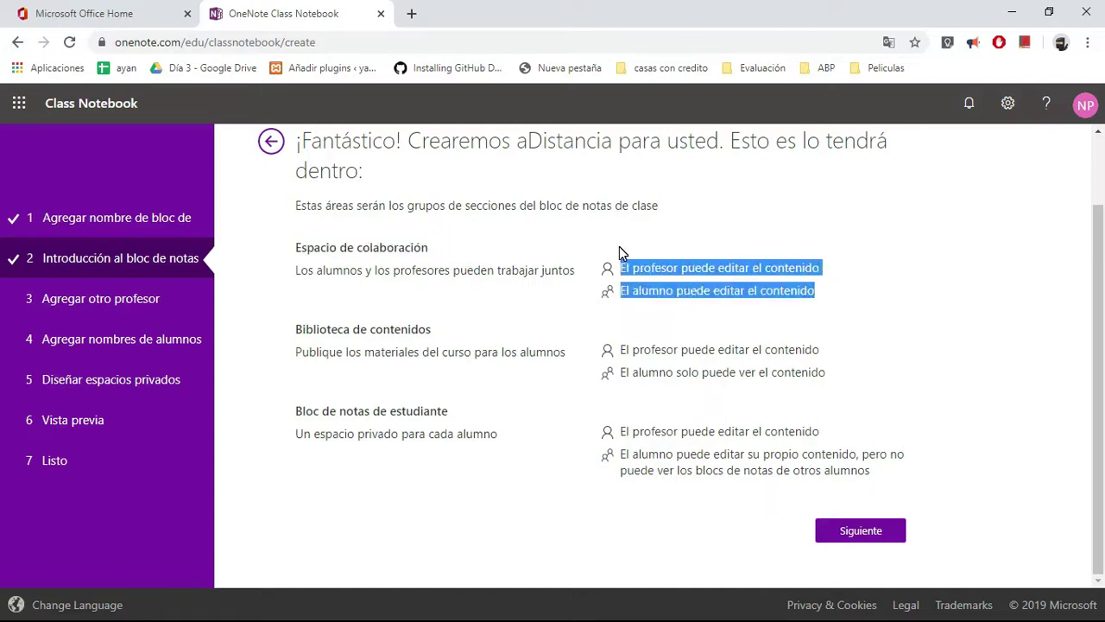
pyautogui.click(852, 308)
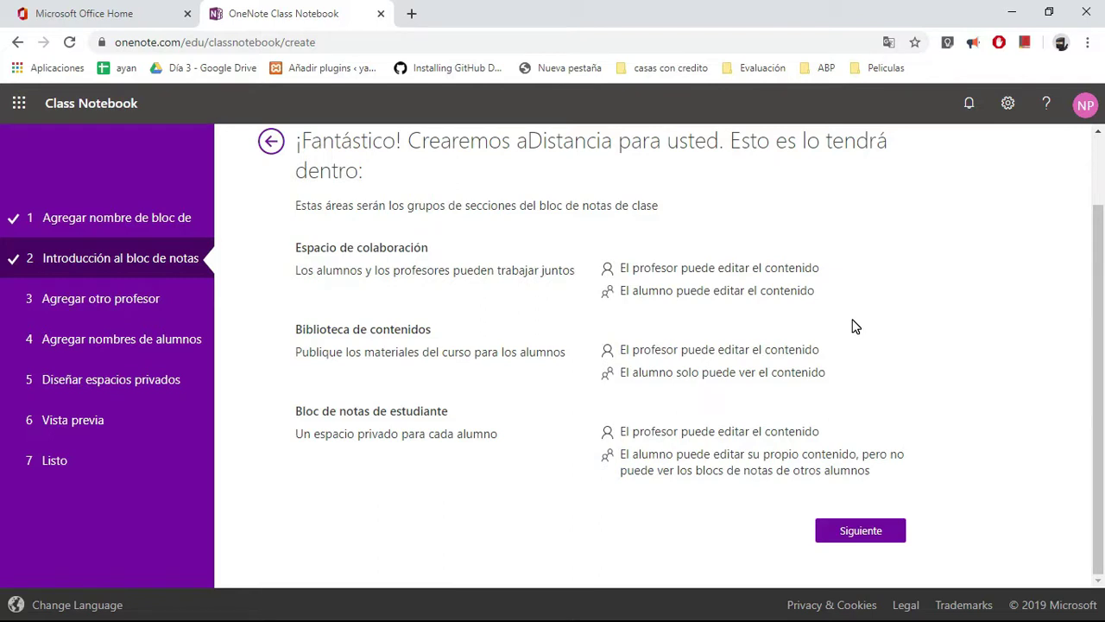
pyautogui.click(853, 321)
# - Skip the optional extra-teacher step without adding anyone
pyautogui.click(896, 534)
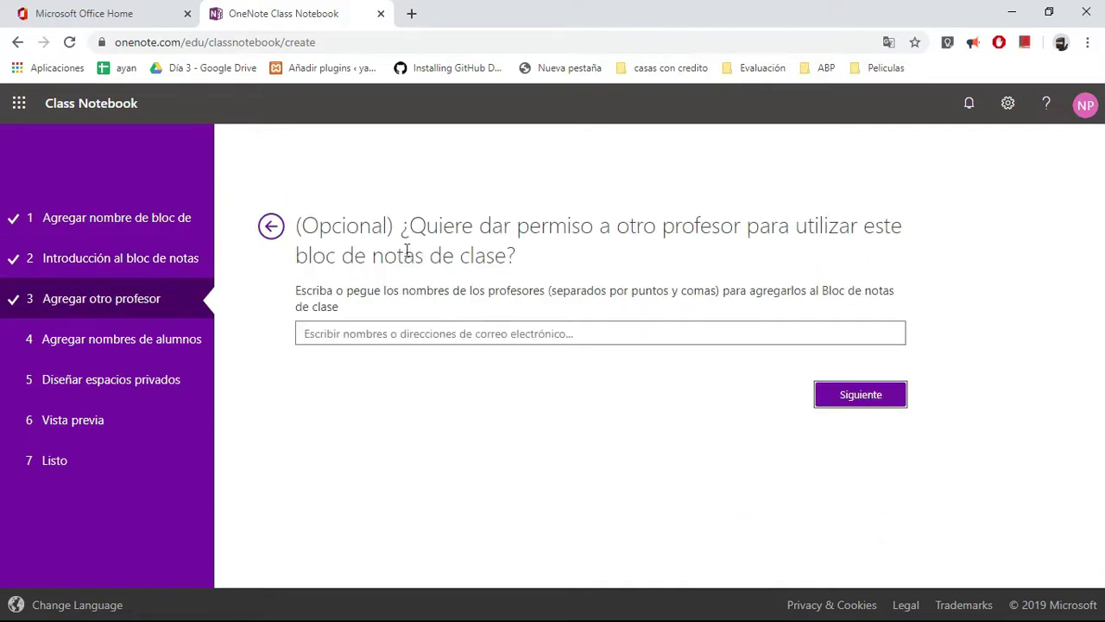
pyautogui.click(517, 336)
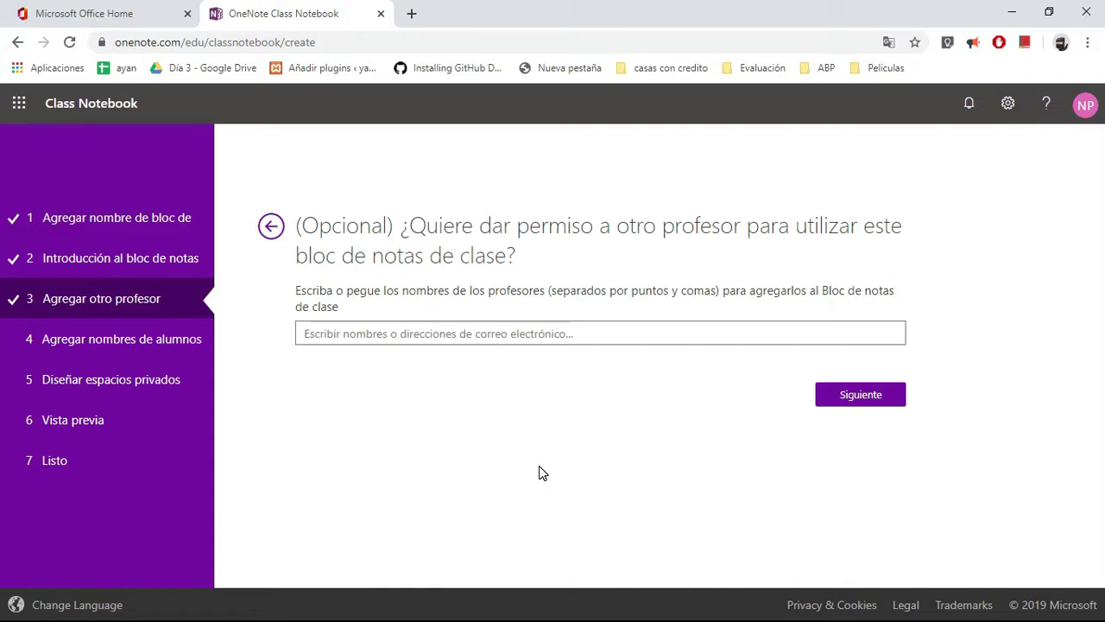
pyautogui.click(864, 398)
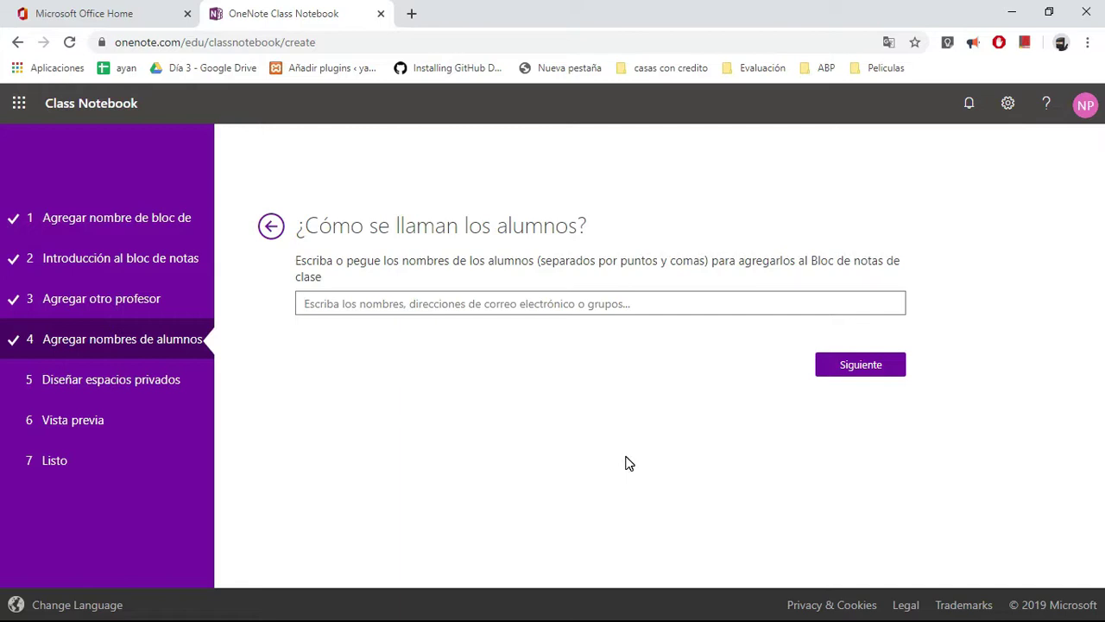
# - Add three students by typing their names and accepting each suggested account
pyautogui.click(640, 306)
pyautogui.click(624, 303)
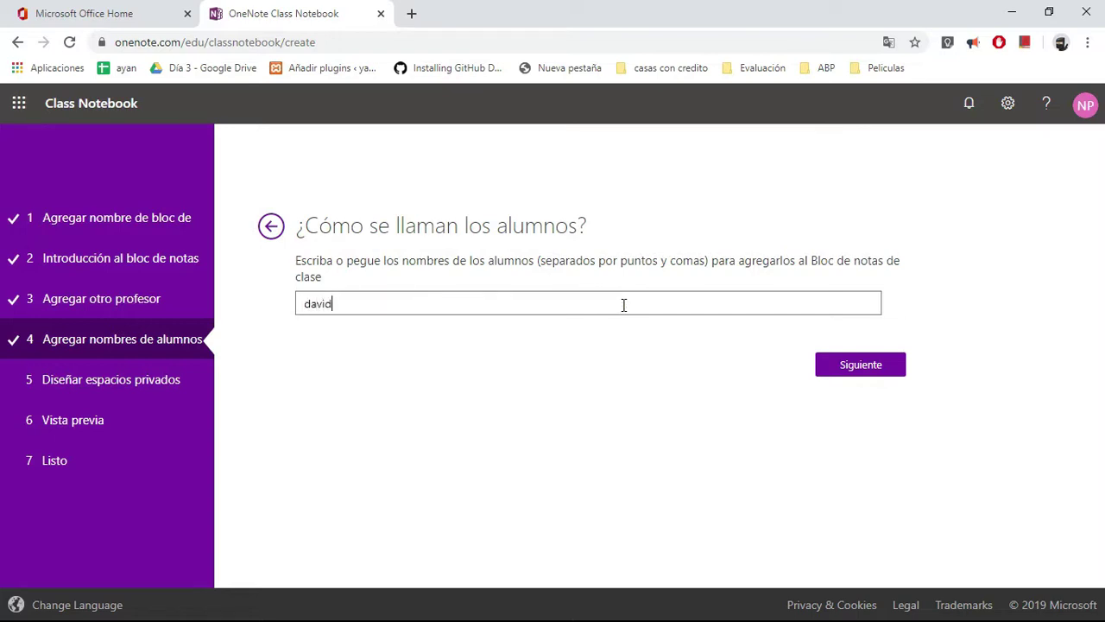
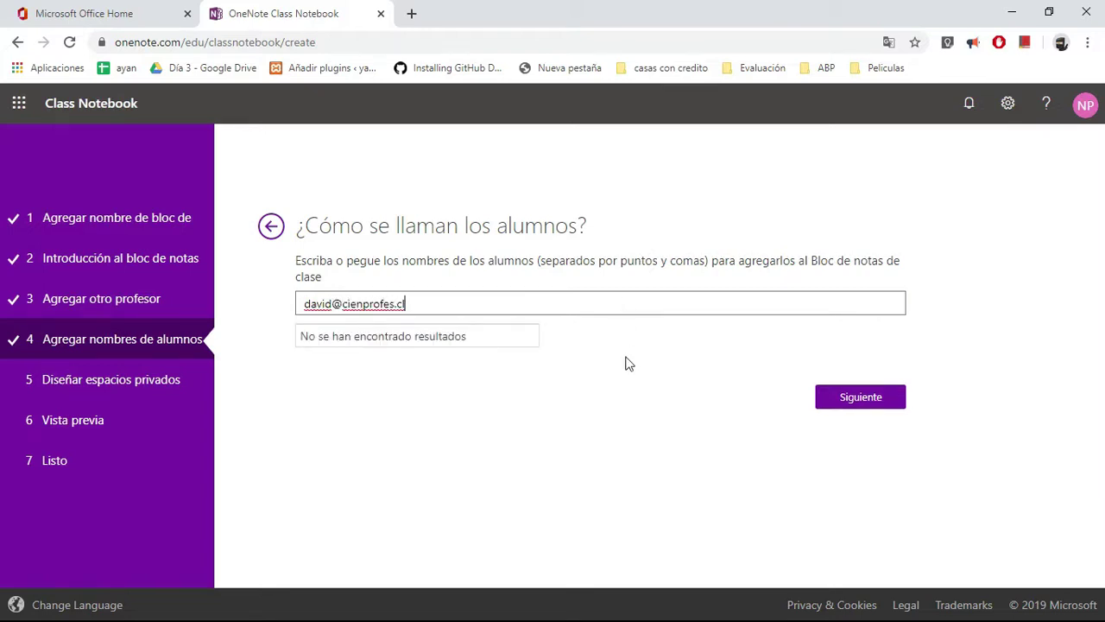
pyautogui.click(420, 336)
pyautogui.click(430, 301)
pyautogui.write('juan')
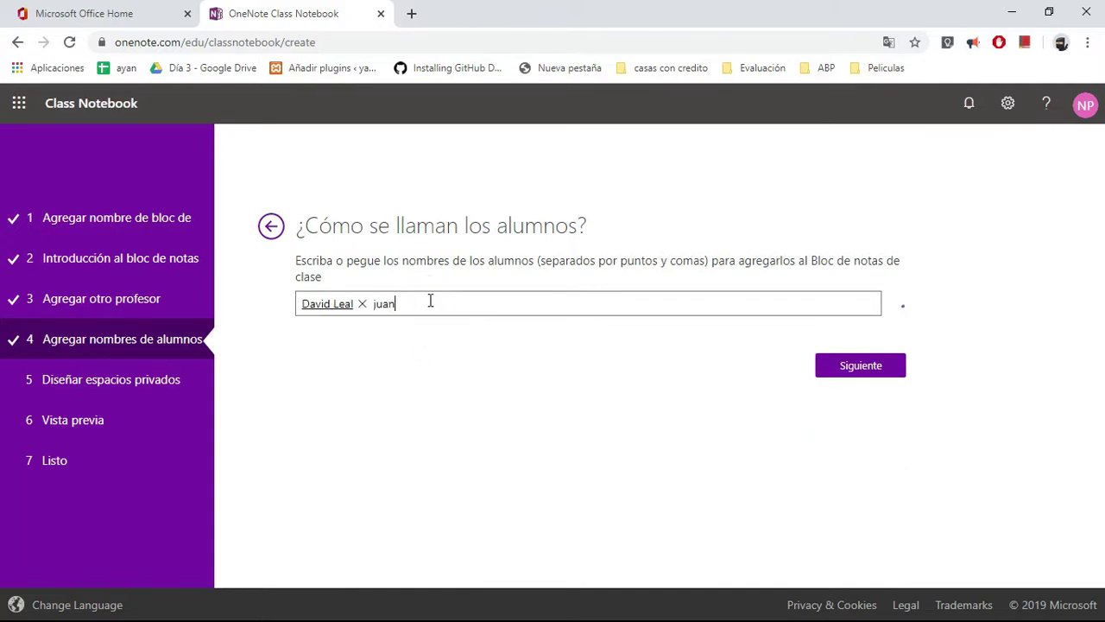
pyautogui.click(373, 331)
pyautogui.click(524, 304)
pyautogui.write('javiera')
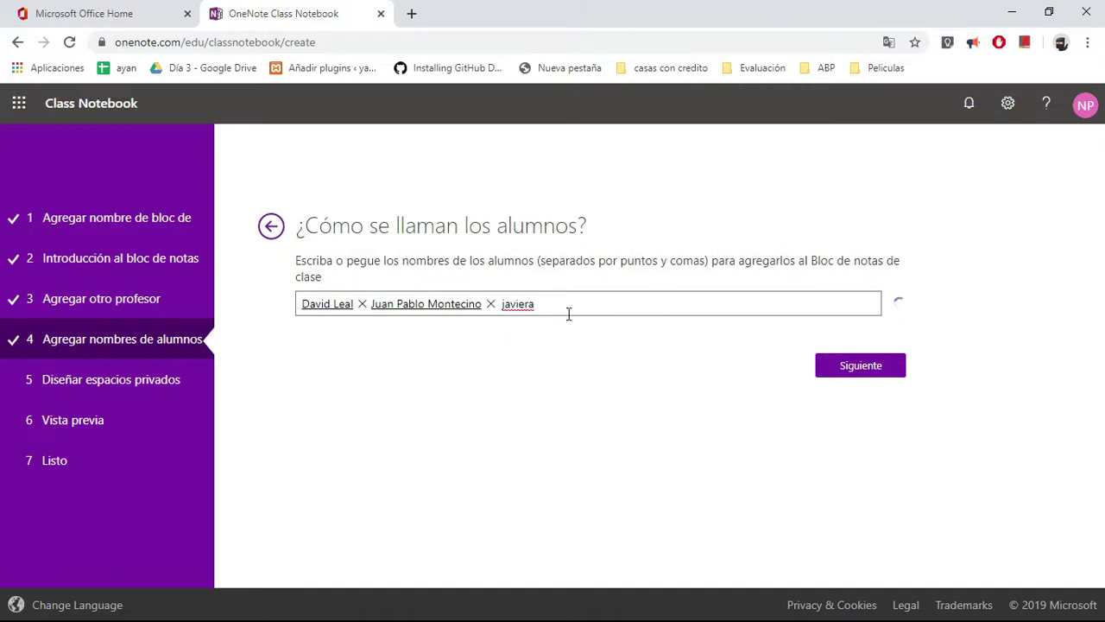
pyautogui.click(414, 337)
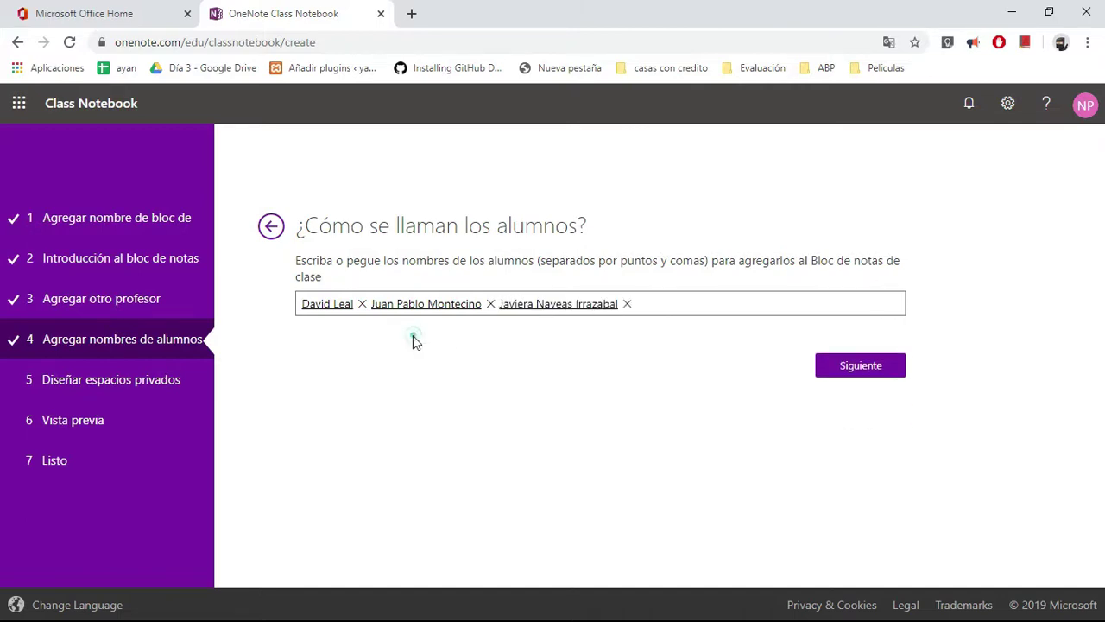
pyautogui.click(842, 364)
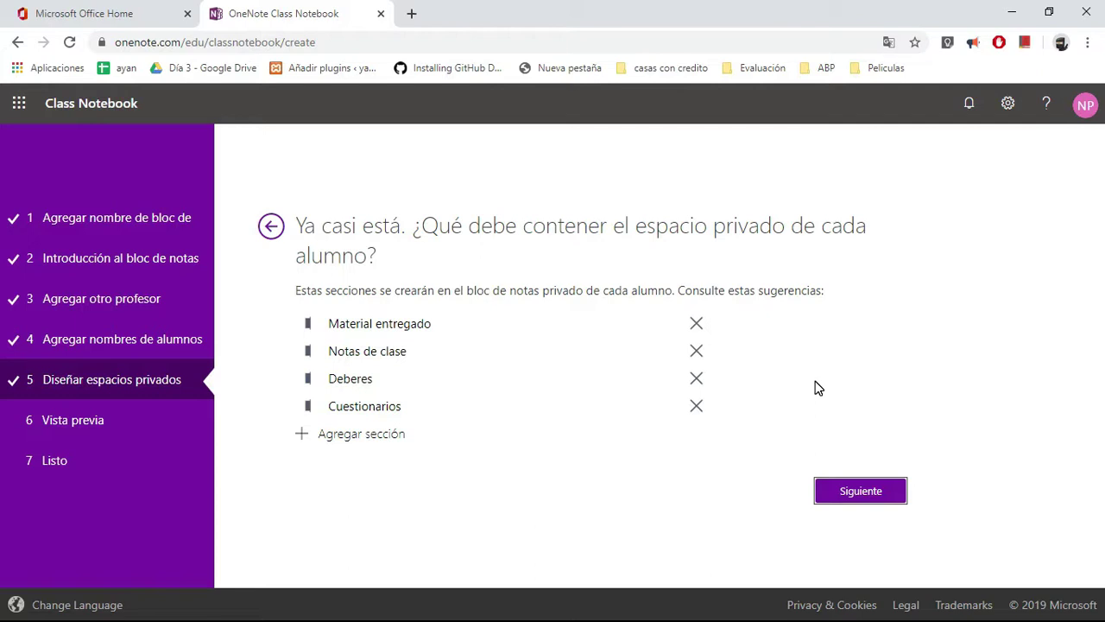
# - Delete the Material entregado section and rename Deberes to 'Actividades'
pyautogui.click(697, 325)
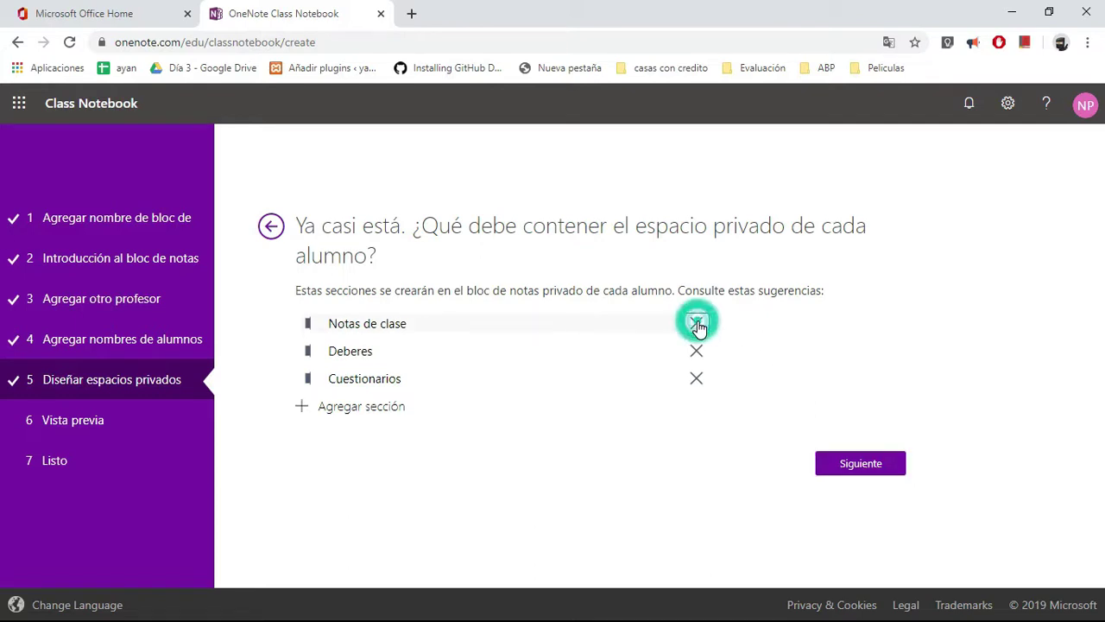
pyautogui.click(575, 354)
pyautogui.click(576, 354)
pyautogui.press('BackSpace')
pyautogui.press('BackSpace')
pyautogui.press('BackSpace')
pyautogui.press('BackSpace')
pyautogui.press('BackSpace')
pyautogui.press('BackSpace')
pyautogui.press('BackSpace')
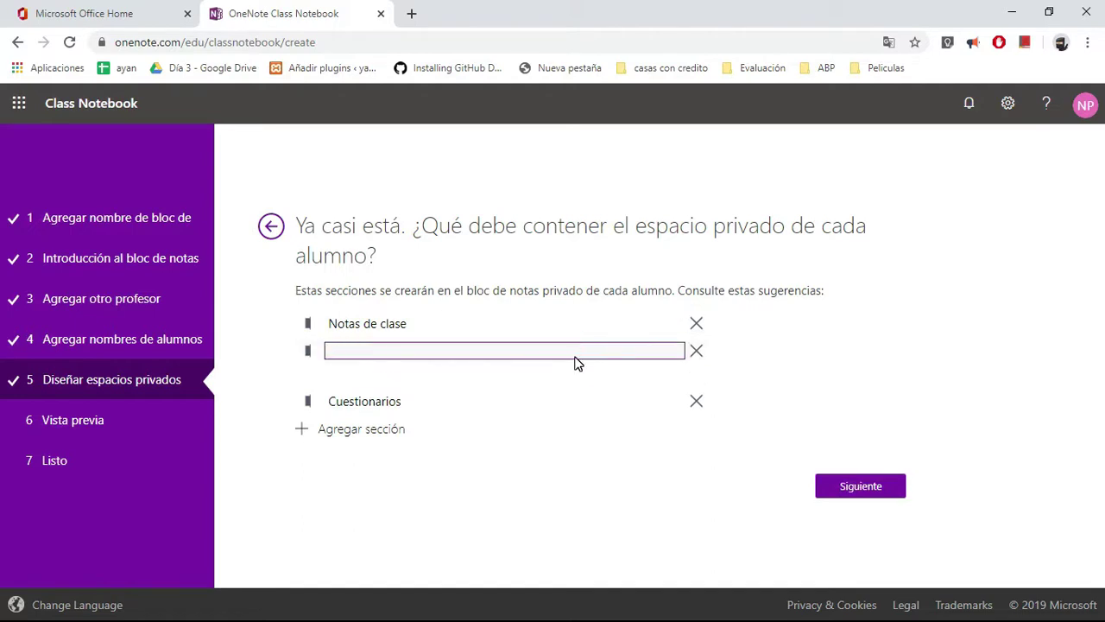
pyautogui.click(540, 353)
pyautogui.write('Actividaddes')
pyautogui.click(547, 348)
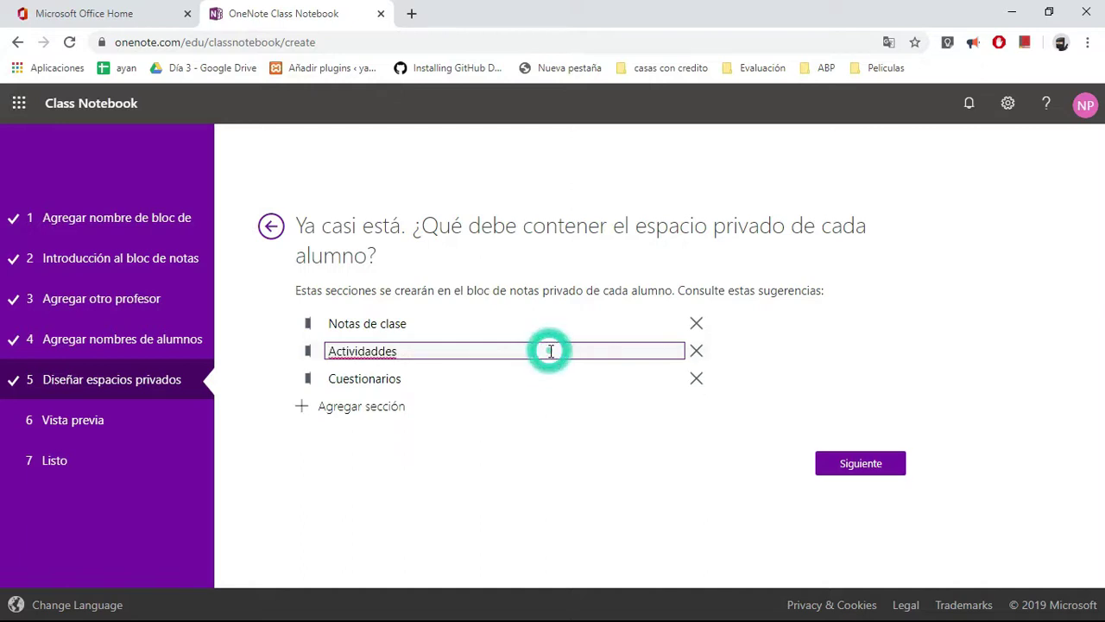
pyautogui.press('BackSpace')
pyautogui.write('es')
# - Rename Cuestionarios to 'Pruebas' and Notas de clase to 'Apuntes'
pyautogui.click(414, 378)
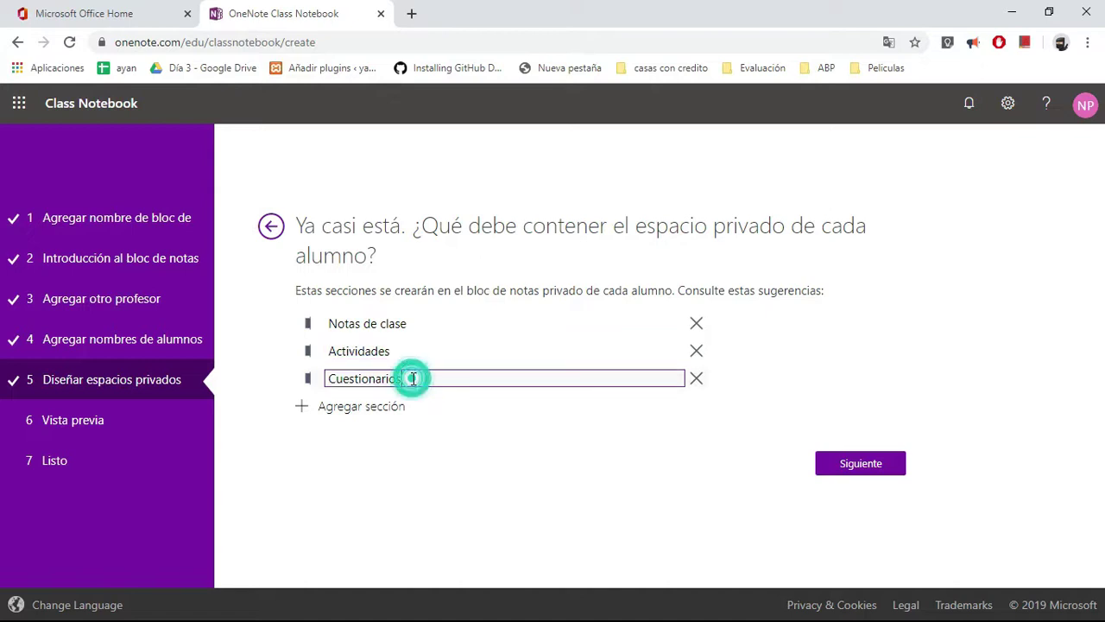
pyautogui.press('BackSpace')
pyautogui.press('BackSpace')
pyautogui.press('BackSpace')
pyautogui.press('BackSpace')
pyautogui.press('BackSpace')
pyautogui.press('BackSpace')
pyautogui.press('BackSpace')
pyautogui.press('BackSpace')
pyautogui.press('BackSpace')
pyautogui.press('BackSpace')
pyautogui.press('BackSpace')
pyautogui.press('BackSpace')
pyautogui.write('Pruebas')
pyautogui.click(489, 473)
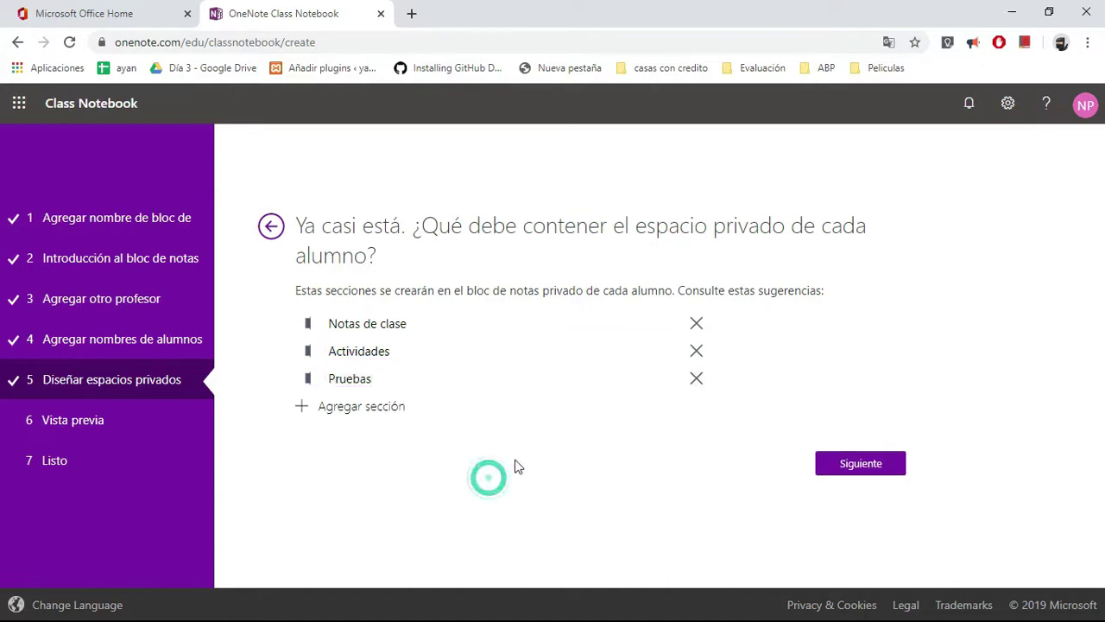
pyautogui.click(380, 325)
pyautogui.moveTo(420, 322); pyautogui.dragTo(314, 328)
pyautogui.write('Apuntes')
pyautogui.click(404, 472)
pyautogui.click(851, 466)
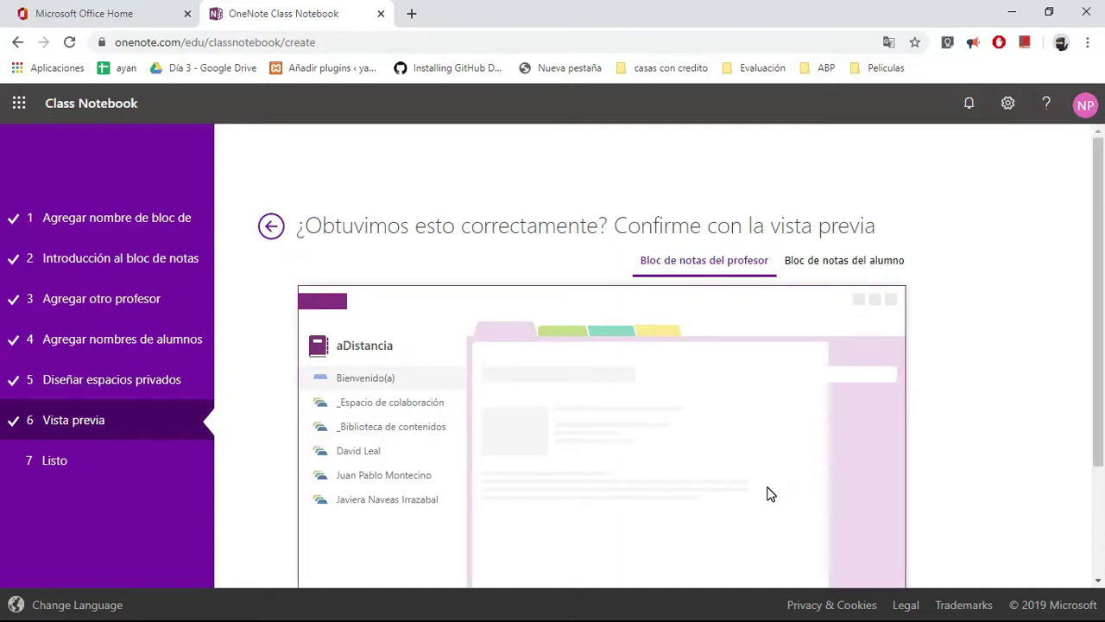
# - Check the teacher and student notebook previews, then create the aDistancia notebook with Crear
pyautogui.scroll(-1, 695, 349)
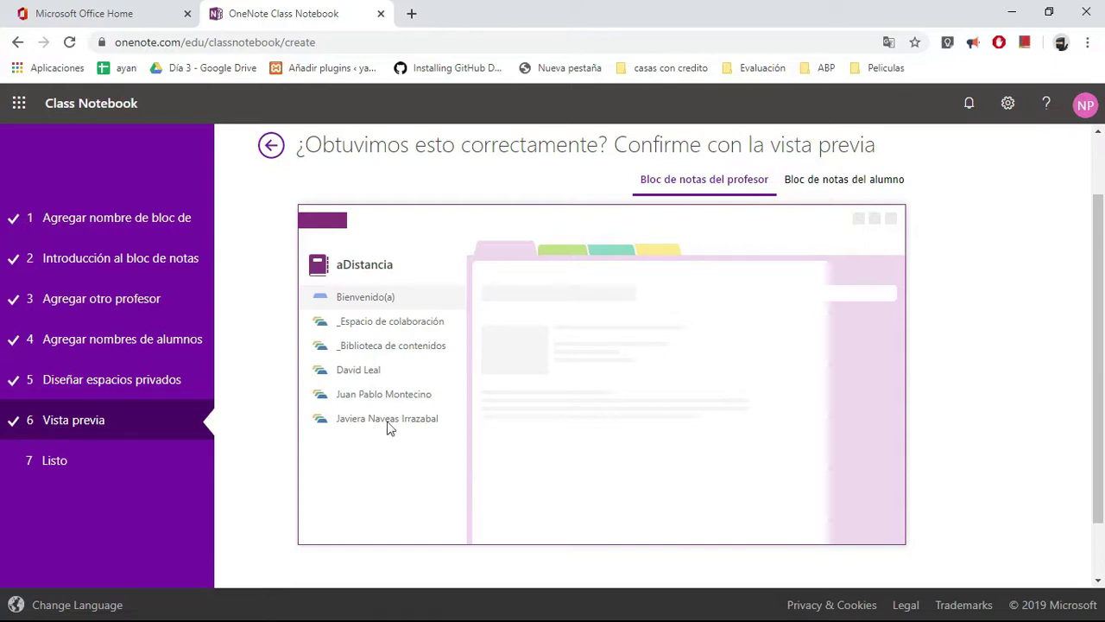
pyautogui.click(836, 185)
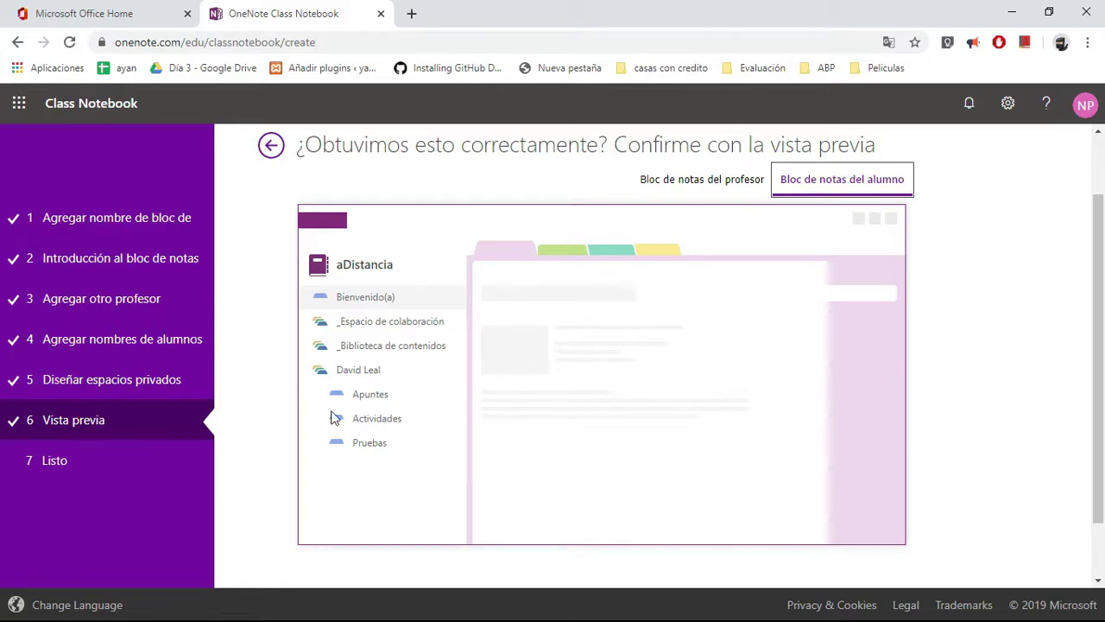
pyautogui.scroll(-1, 1064, 368)
pyautogui.click(872, 532)
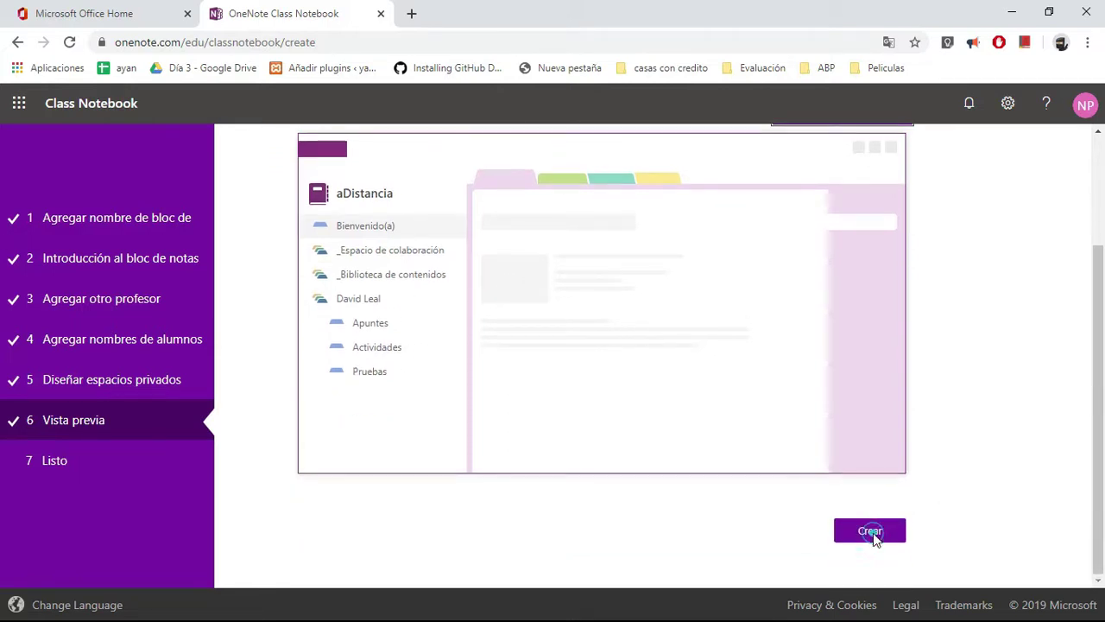